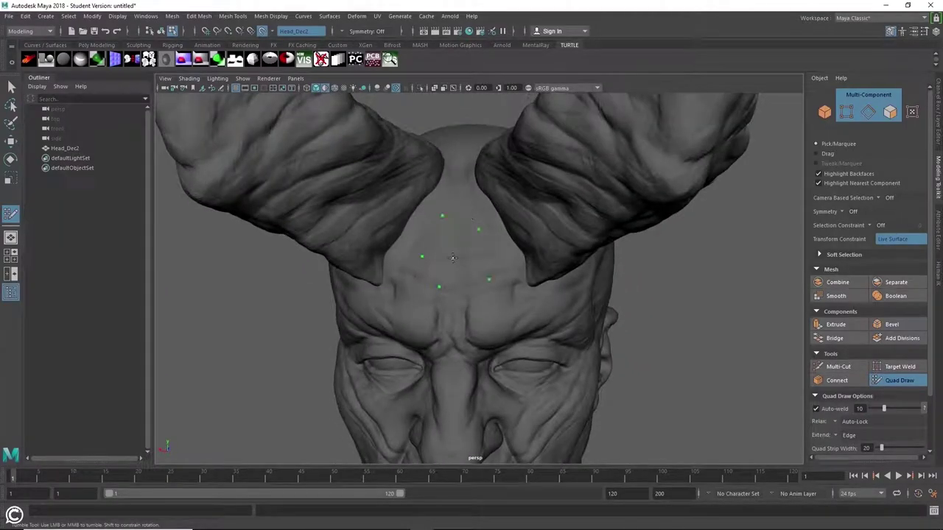
- Orbit around the horned head to face its forehead for placing retopology points
left_click_drag(413, 290, 478, 320, "alt")
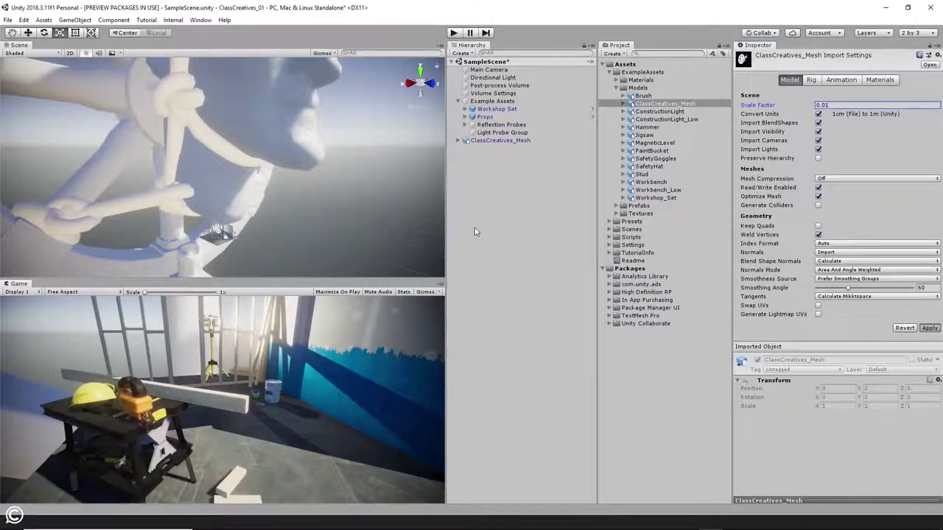
- Frame ClassCreatives_Mesh in Unity, then set Marmoset anti-aliasing to 4x Temporal with wireframe at 0.272
double_click(499, 140)
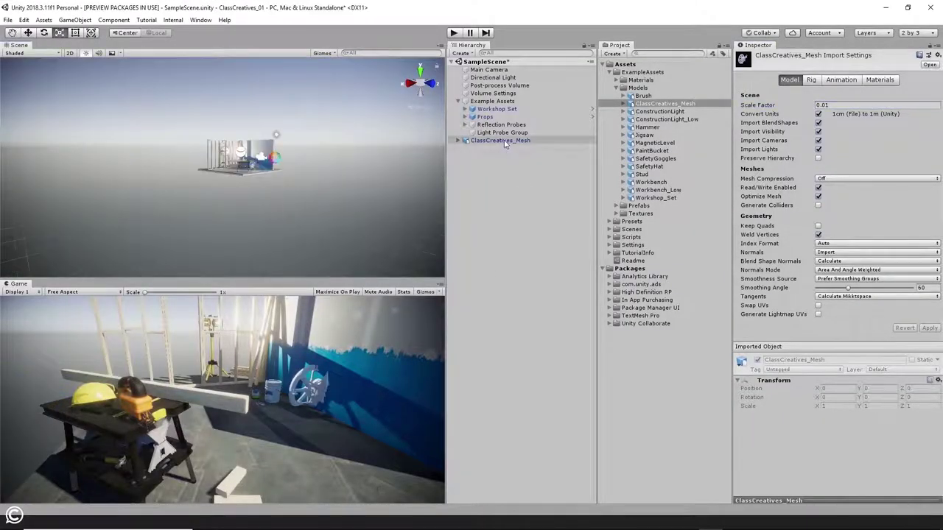
left_click_drag(311, 168, 413, 154, "alt")
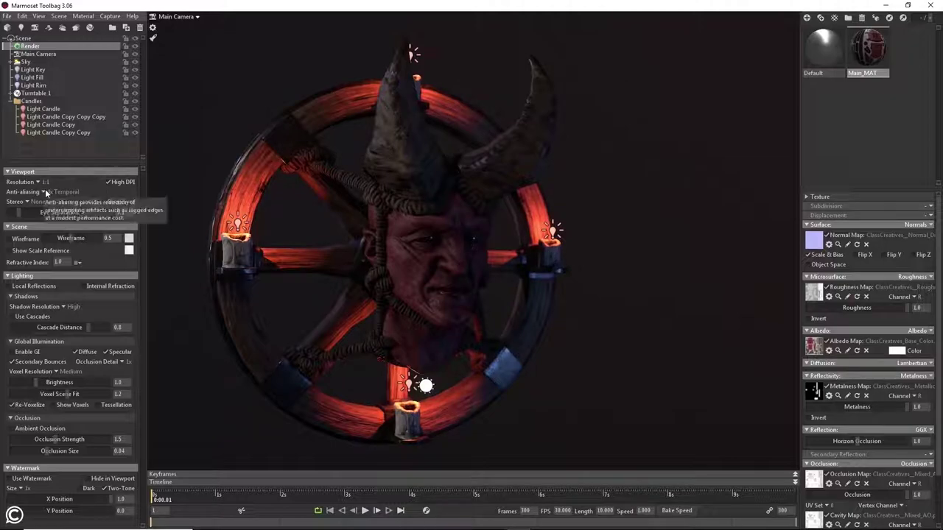
left_click(63, 193)
left_click(55, 193)
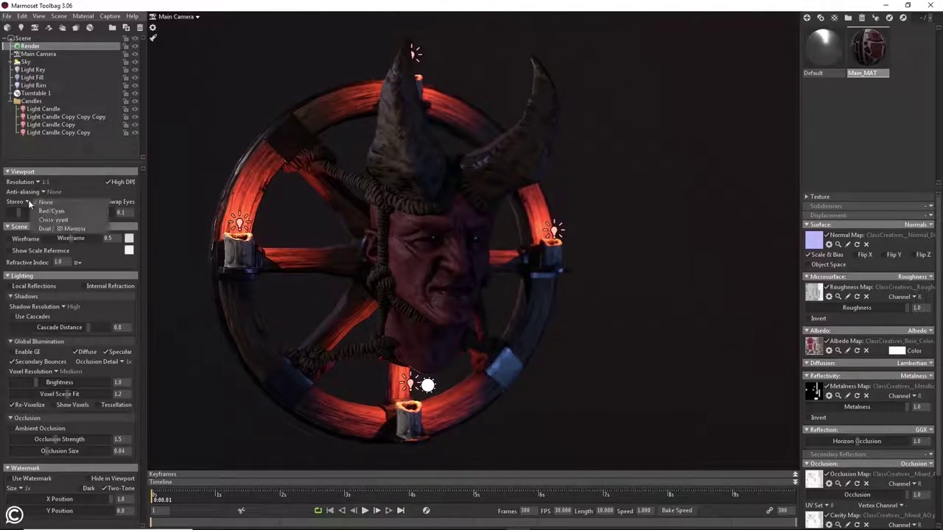
left_click(10, 238)
left_click_drag(81, 238, 59, 238)
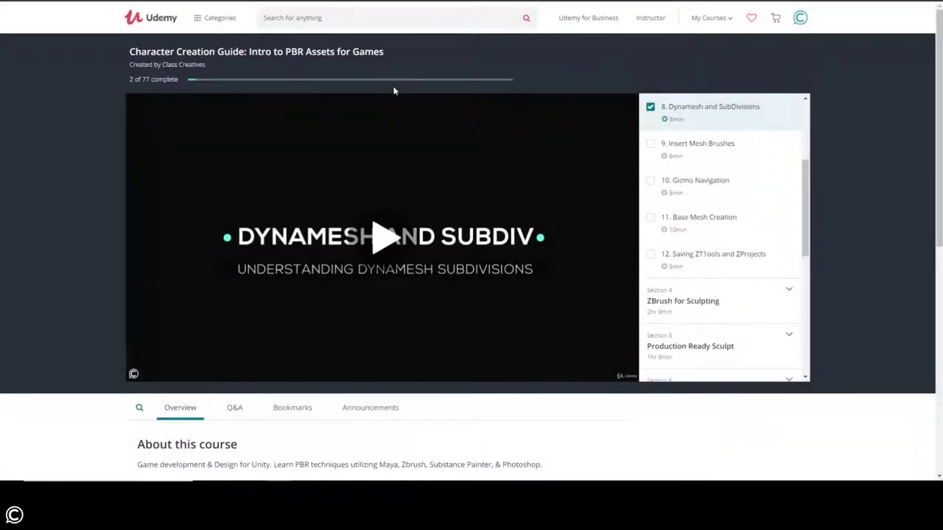
- Collapse the ZBrush tools section, expand Section 11 Unity and play lesson 68, Material Creation
scroll(722, 183, "up", 3)
scroll(783, 231, "up", 3)
left_click(747, 213)
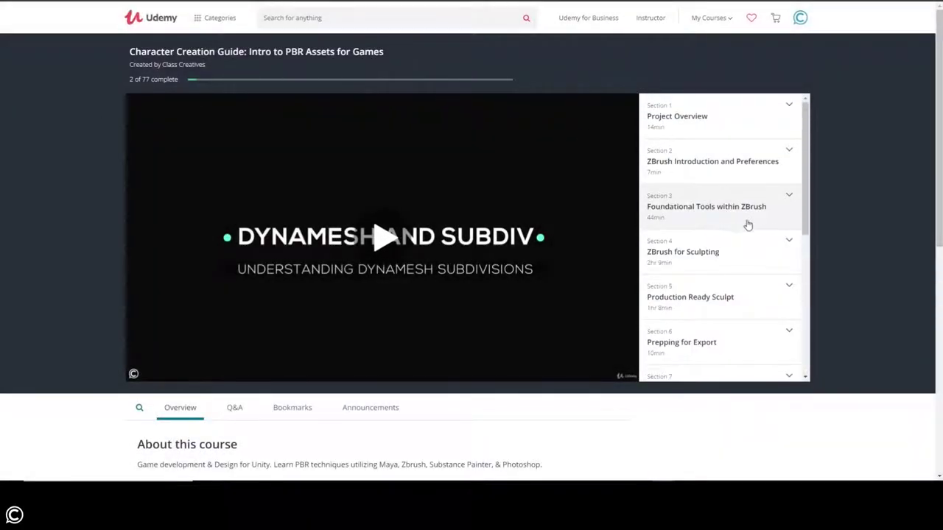
scroll(737, 158, "down", 3)
scroll(737, 171, "down", 2)
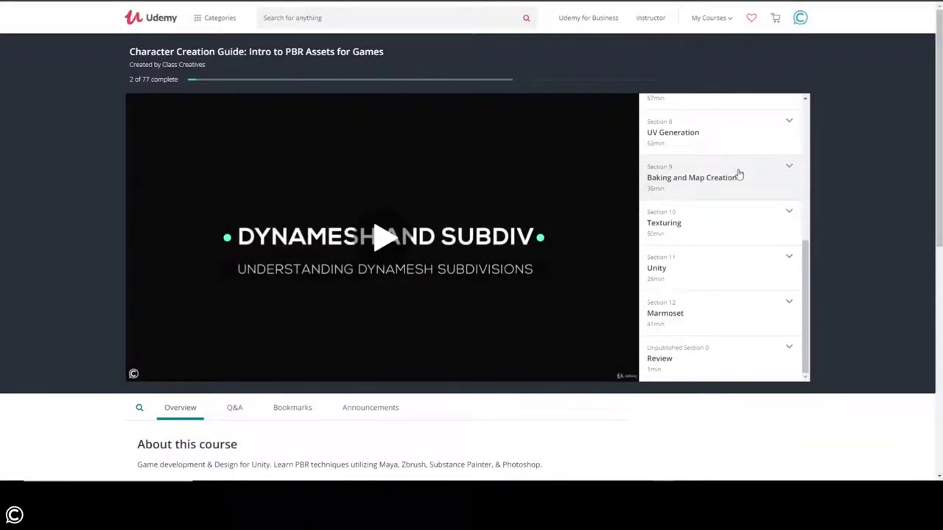
left_click(785, 257)
scroll(762, 224, "down", 2)
scroll(763, 224, "down", 2)
left_click(730, 198)
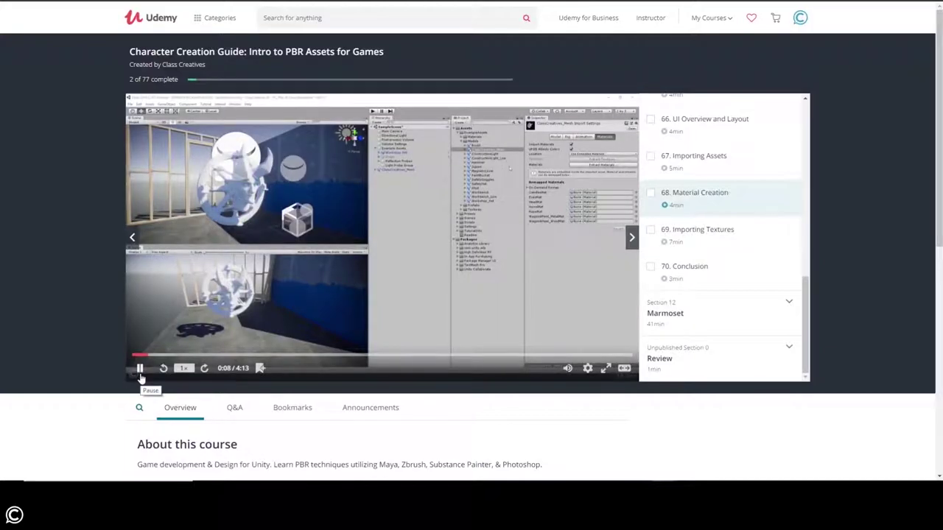
- Scroll down and expand the full course description with '+ See more'
scroll(387, 273, "down", 2)
scroll(406, 280, "down", 3)
scroll(505, 293, "down", 1)
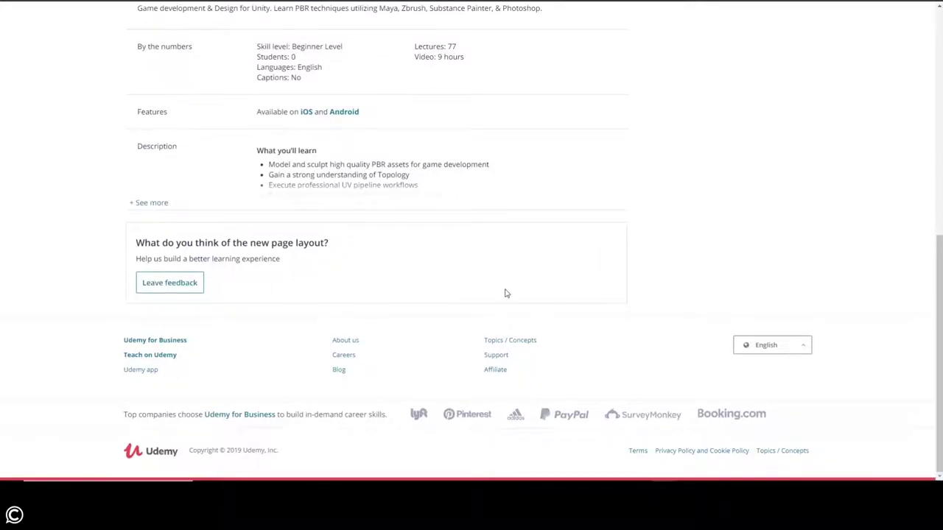
left_click(152, 203)
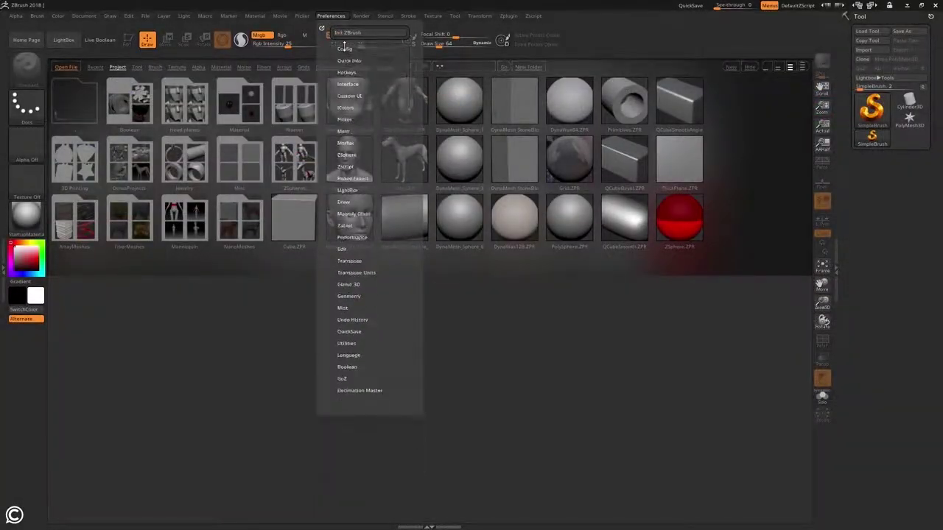
- Load the ClassCreatives_Zbrush_UI.cfg interface configuration through Preferences > Config > Load Ui
left_click(343, 86)
left_click(324, 192)
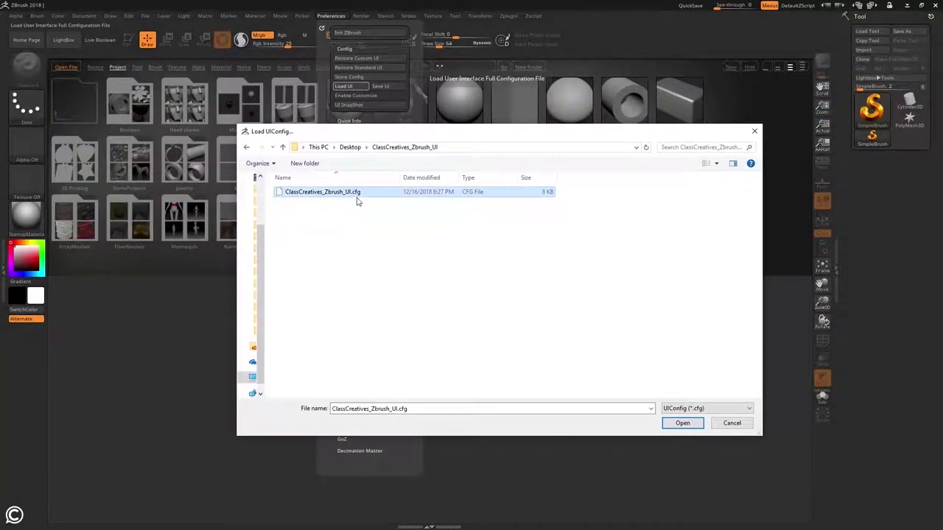
left_click(689, 426)
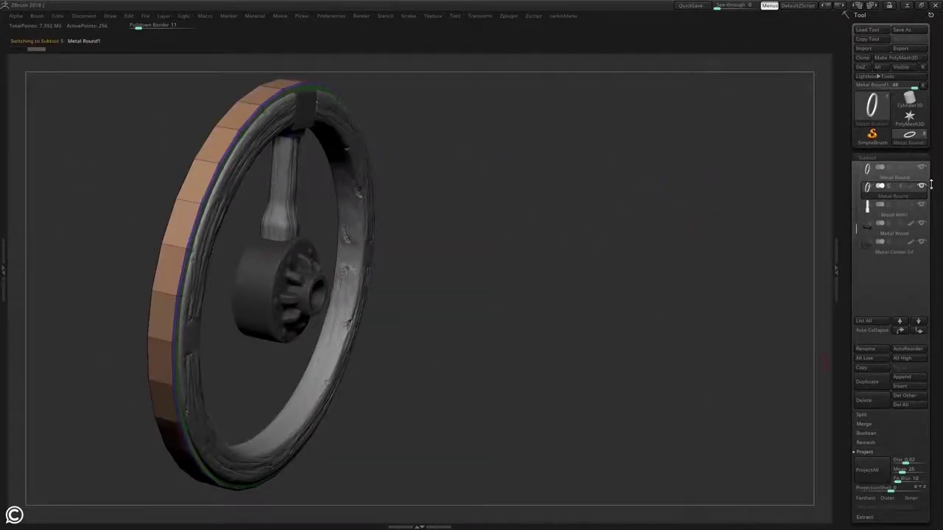
- Select the Metal Round subtool and orbit and zoom in to review the head's face
left_click_drag(852, 241, 853, 169)
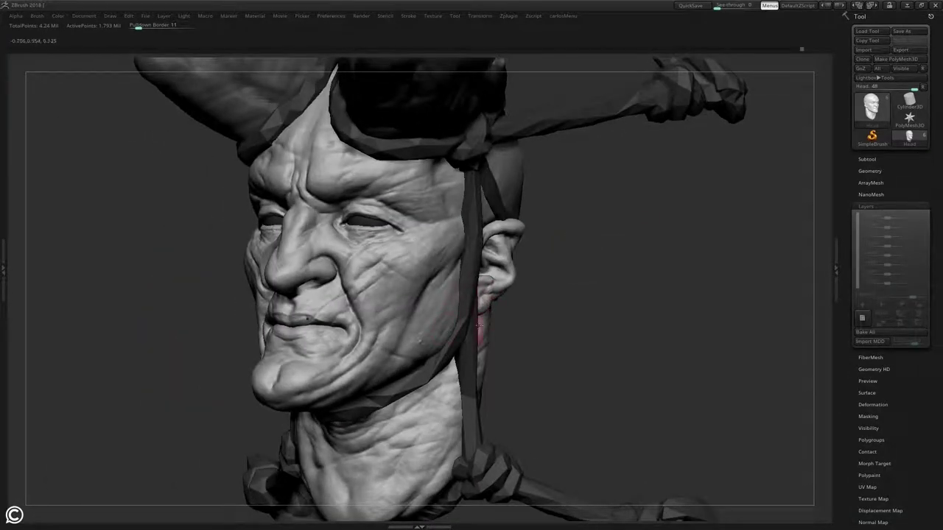
left_click_drag(737, 251, 772, 229)
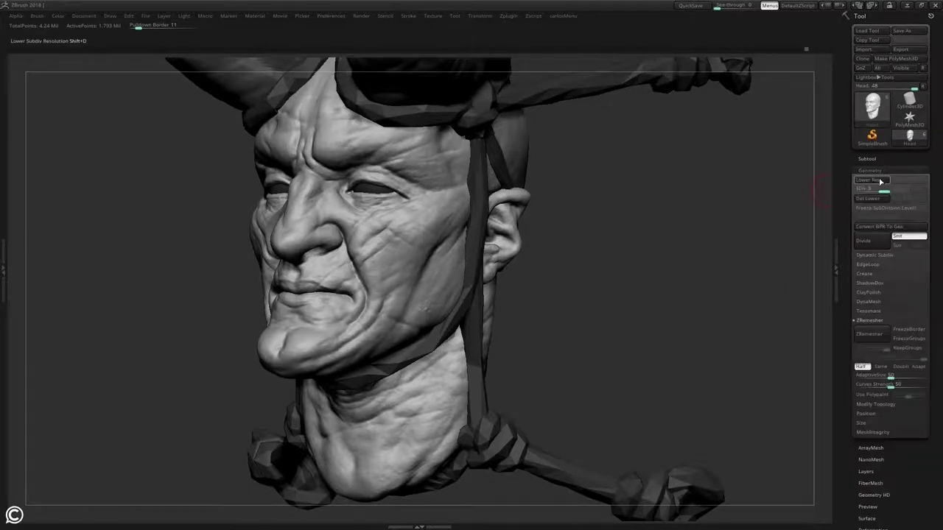
left_click(868, 206)
left_click_drag(648, 309, 649, 221, "alt")
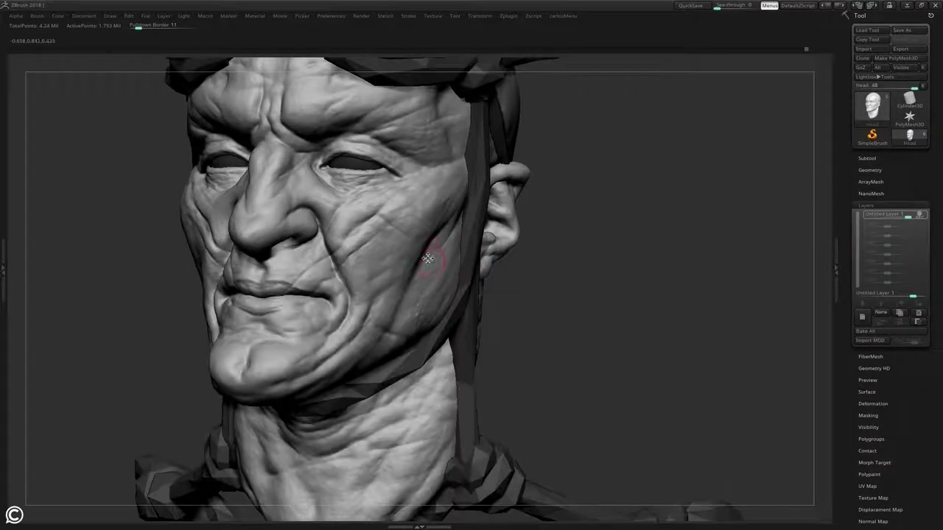
- Bring up the export dialog, check its file-type list, then cancel without exporting
key("space")
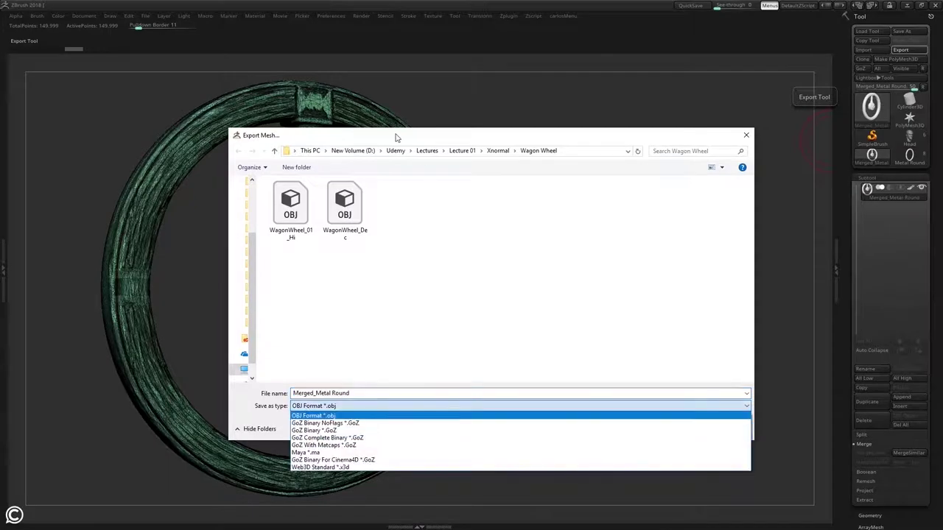
left_click(302, 363)
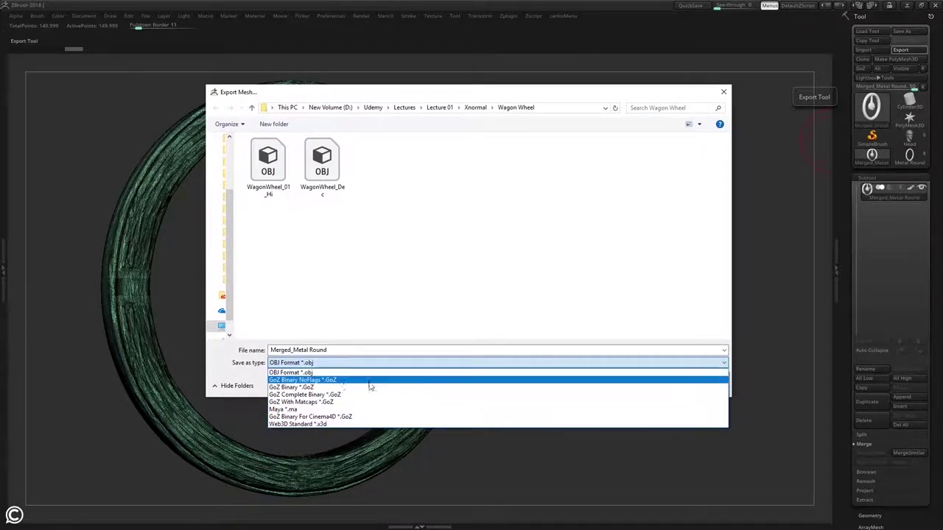
key("Escape")
key("Escape")
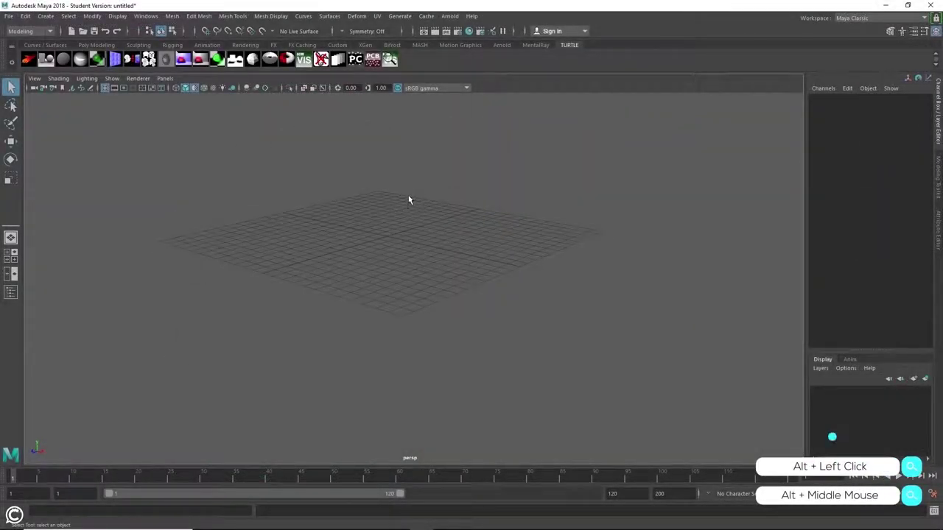
- Quad Draw a strip along the lip, then unfold the head's UVs and zoom out
right_click_drag(409, 198, 324, 164, "alt")
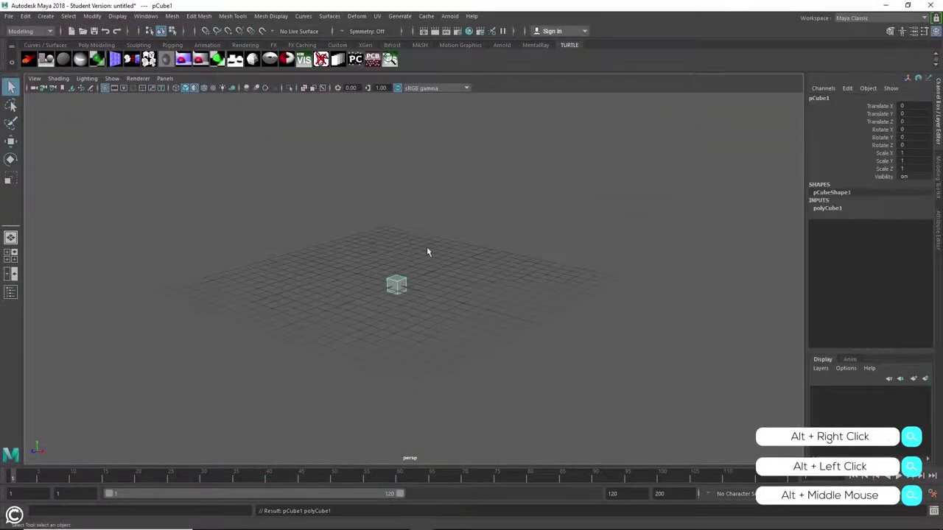
left_click_drag(414, 293, 411, 322, "alt")
right_click_drag(410, 322, 535, 385, "alt")
mouse_move(534, 385)
middle_mouse_down("alt")
mouse_move(604, 381)
mouse_move(500, 205)
middle_mouse_up("alt")
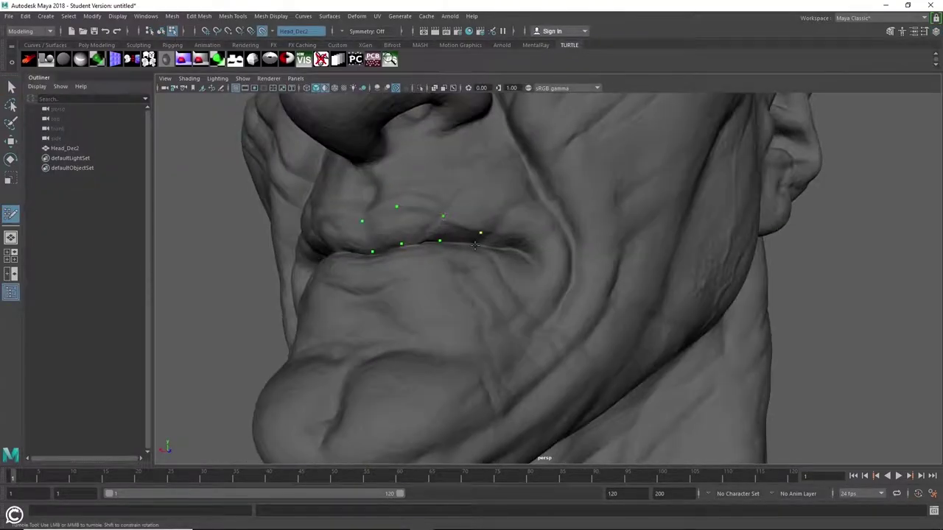
left_click(457, 231, "shift")
mouse_move(457, 231)
left_mouse_down("alt")
mouse_move(505, 225)
mouse_move(536, 136)
left_mouse_up("alt")
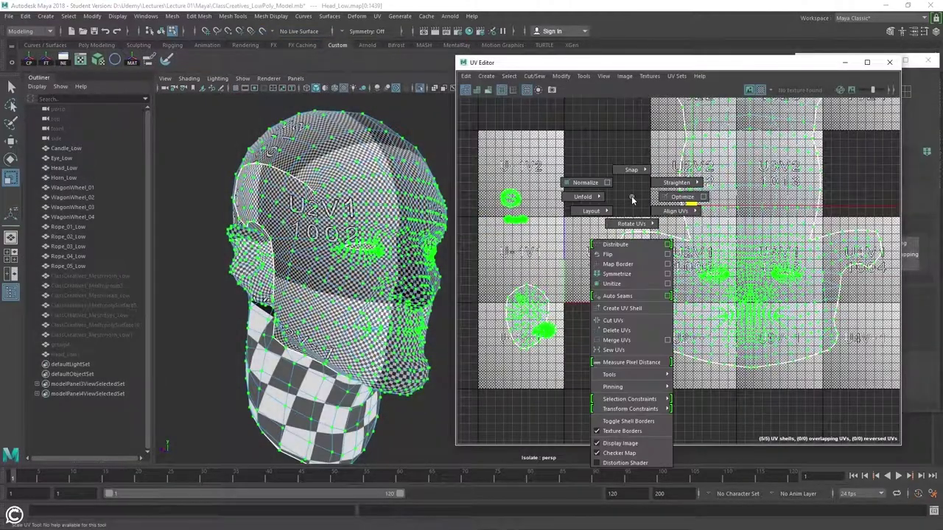
left_click(541, 199)
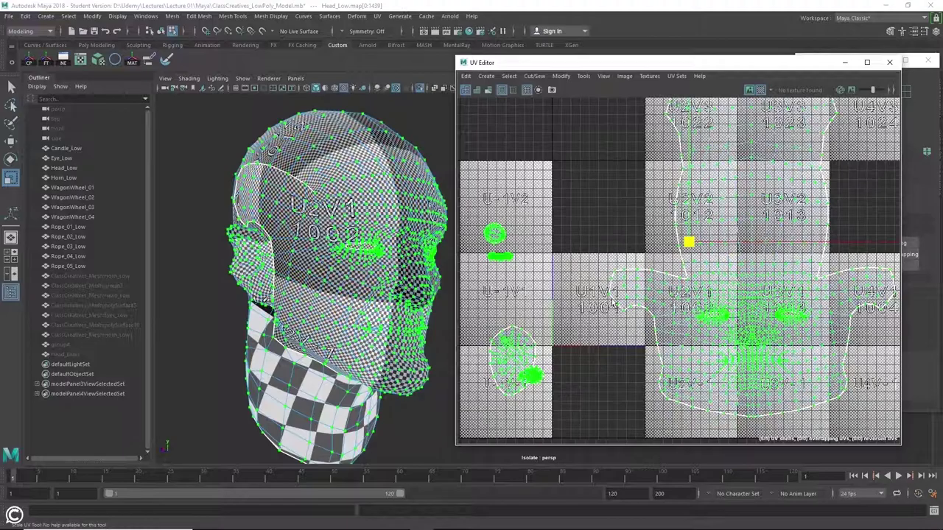
scroll(516, 240, "down", 5)
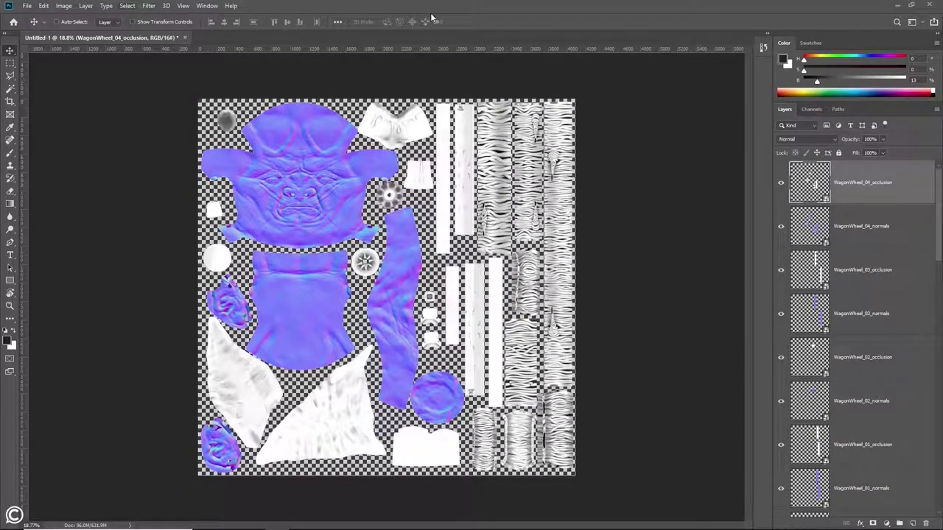
- Pick Photoshop's rectangular Marquee, then hide the Wood folder's layers, including Base, in Substance Painter
left_click(11, 63)
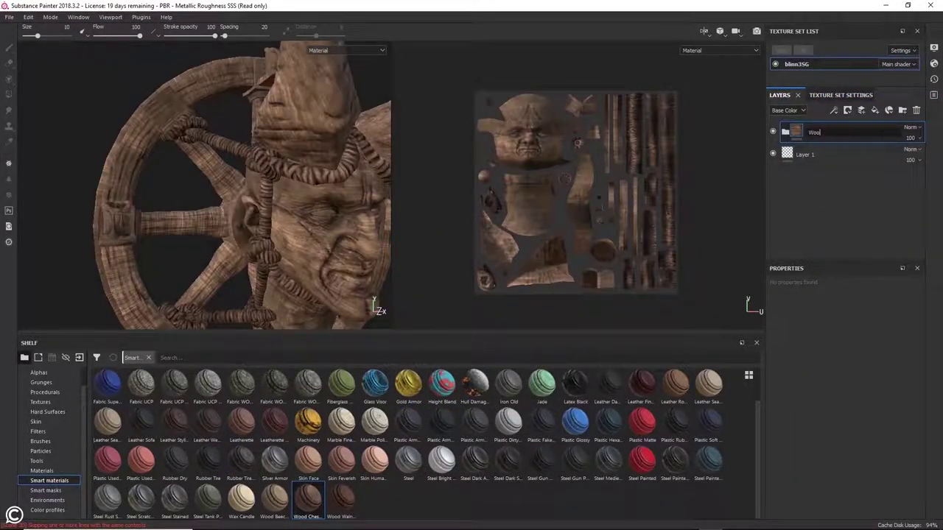
left_click(791, 129)
left_click(773, 182)
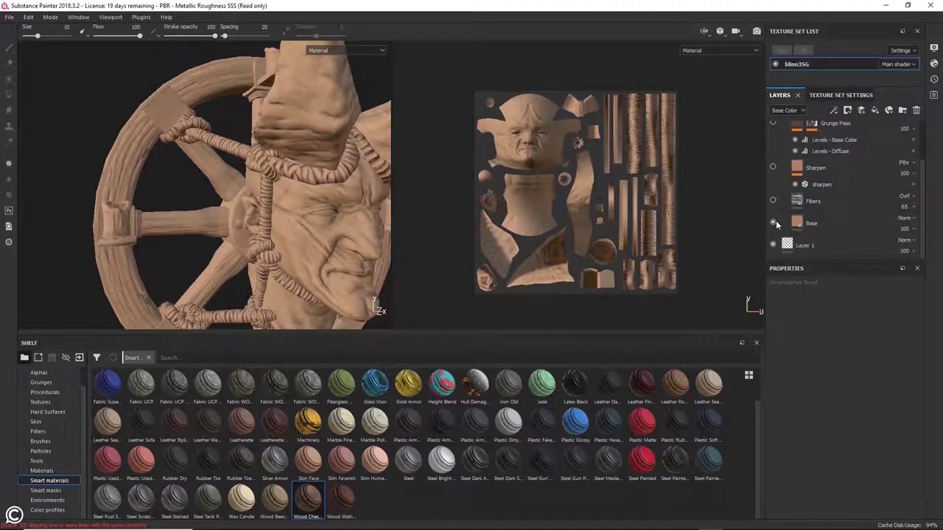
left_click(775, 220)
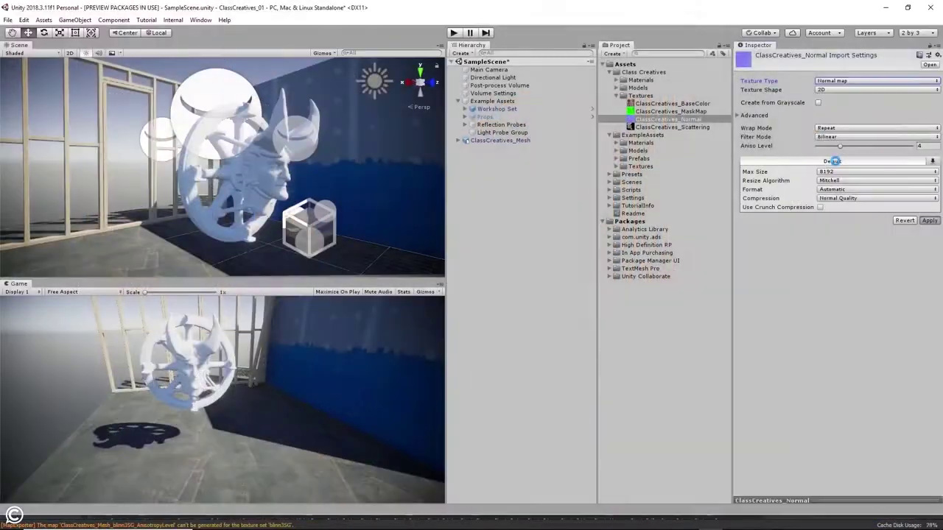
- Leave ClassCreatives_Normal's Max Size unchanged and open the HeadMat material from the Materials folder
left_click(824, 171)
left_click(795, 253)
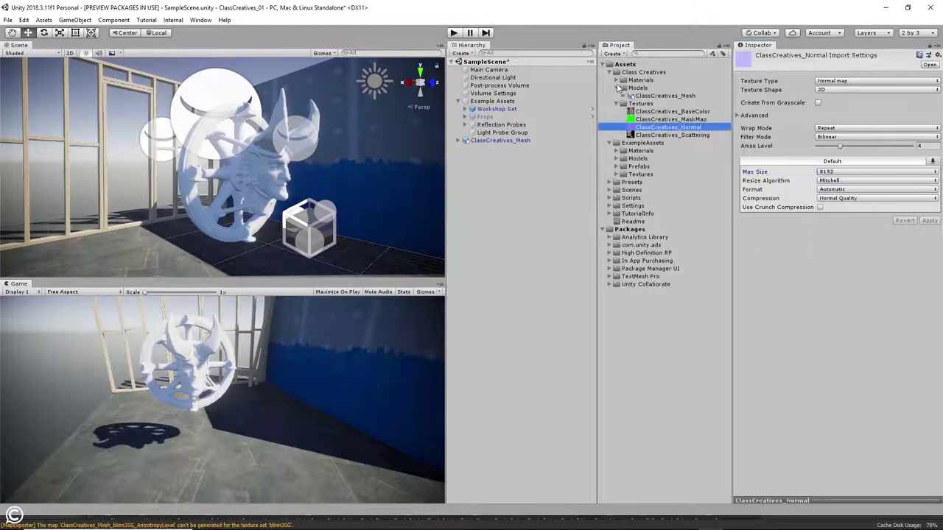
left_click(616, 80)
left_click(651, 88)
left_click(643, 104)
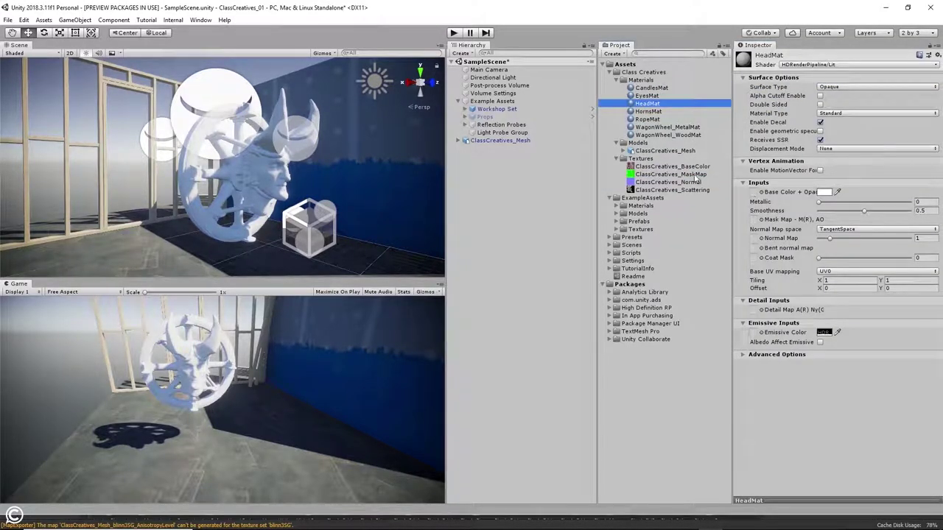
left_click(755, 196)
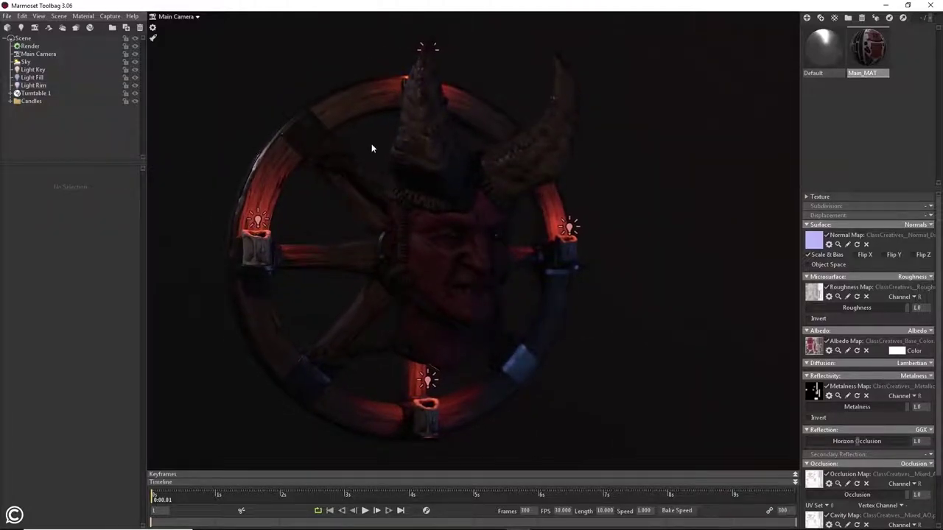
- Select Sky in Marmoset's Scene outliner to show the Sky Light settings
left_click(26, 61)
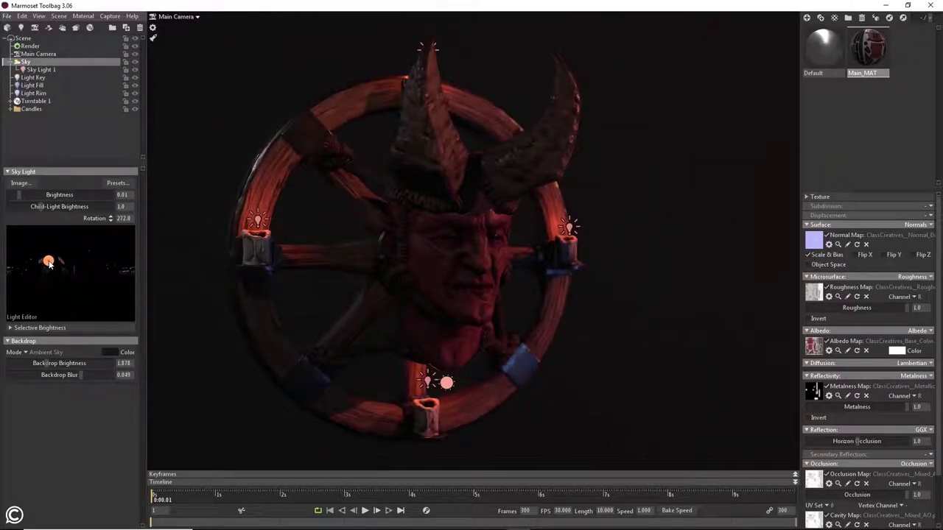